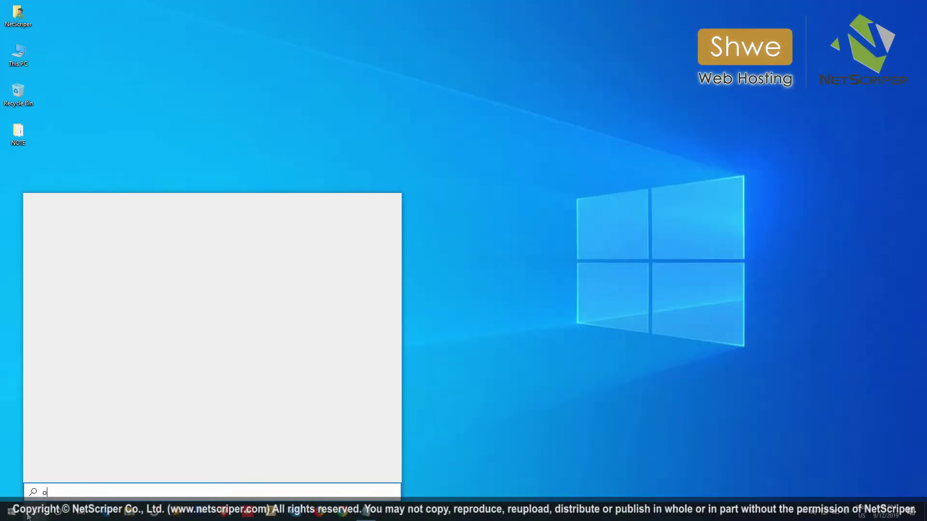
# Search Windows for 'outlook' and launch Outlook from the best match.
pyautogui.write('lo')
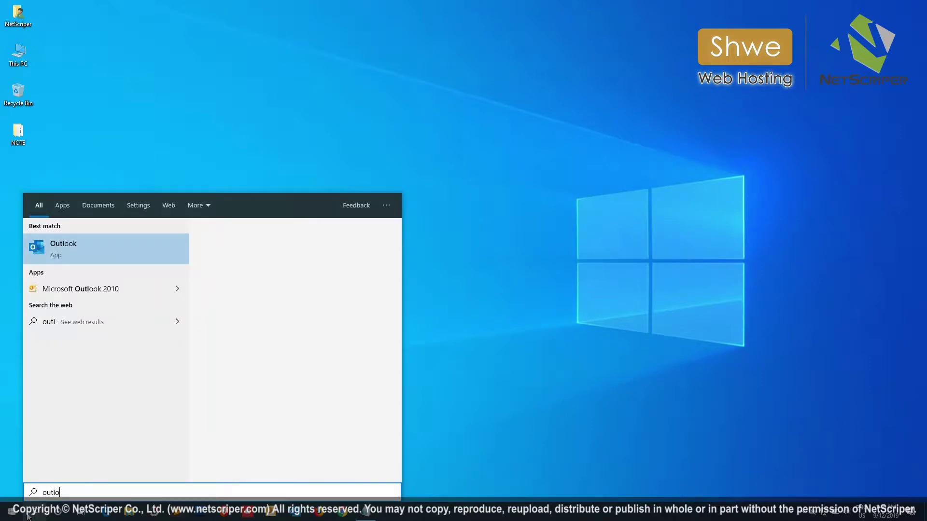
pyautogui.write('ok')
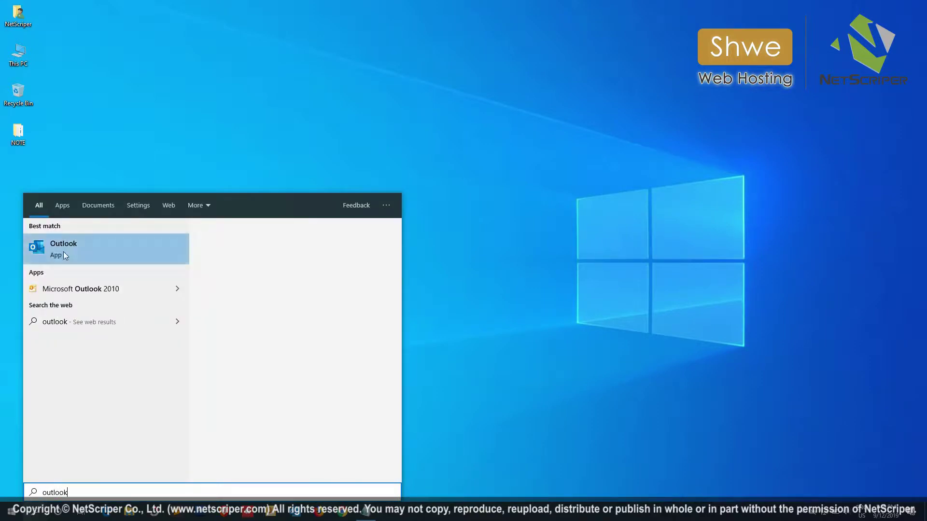
pyautogui.click(86, 248)
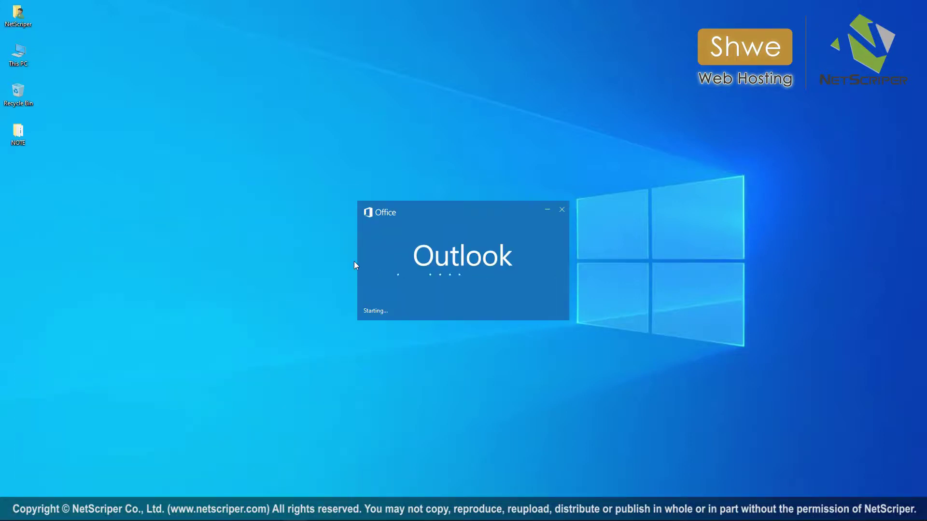
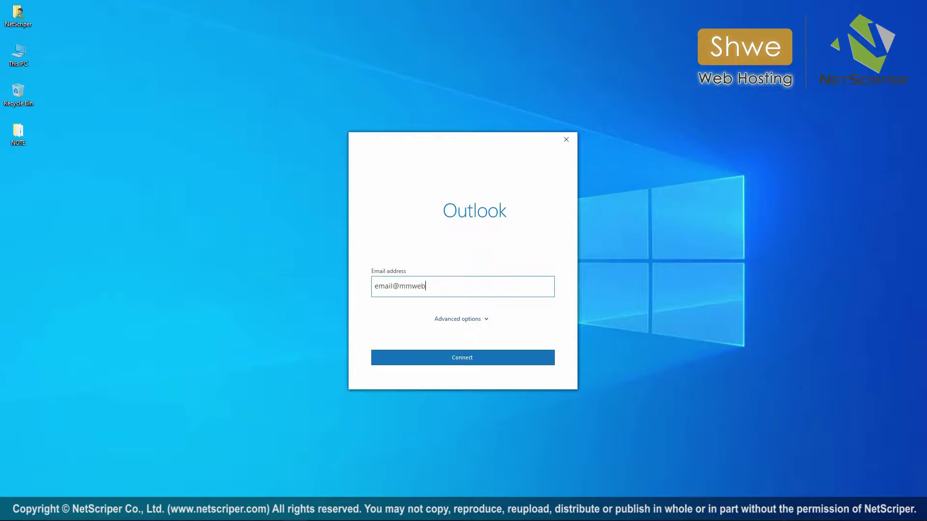
# Enter the business e-mail address, choose manual account setup under Advanced options, and connect.
pyautogui.click(454, 321)
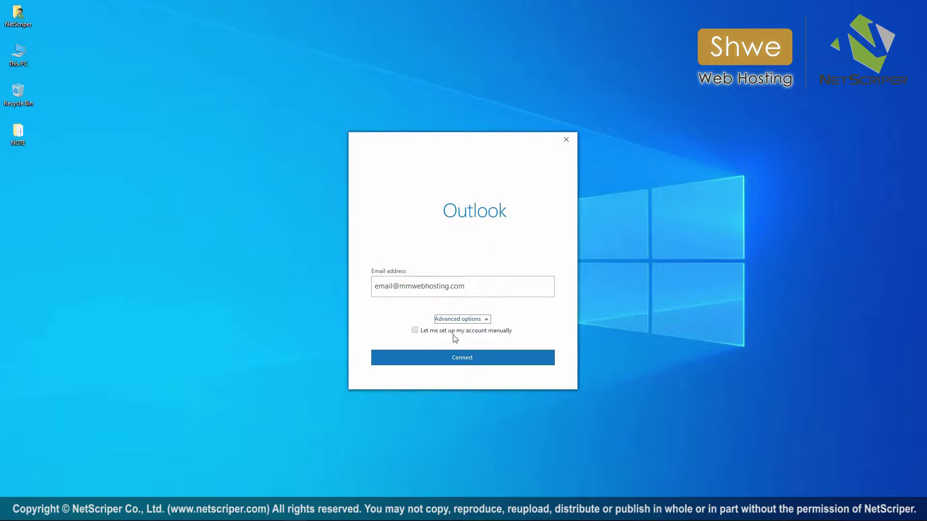
pyautogui.click(454, 334)
pyautogui.click(459, 357)
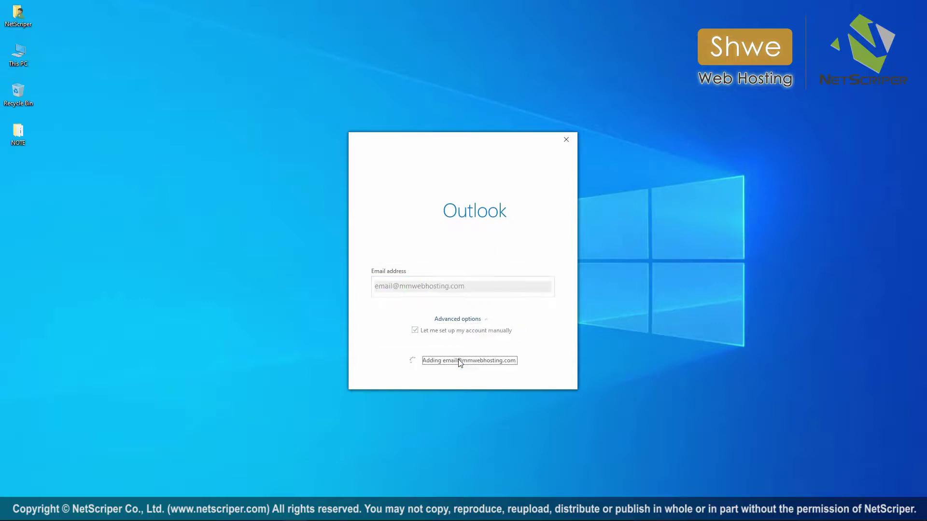
# Add the account as POP with the account password and finish to load the inbox.
pyautogui.click(396, 268)
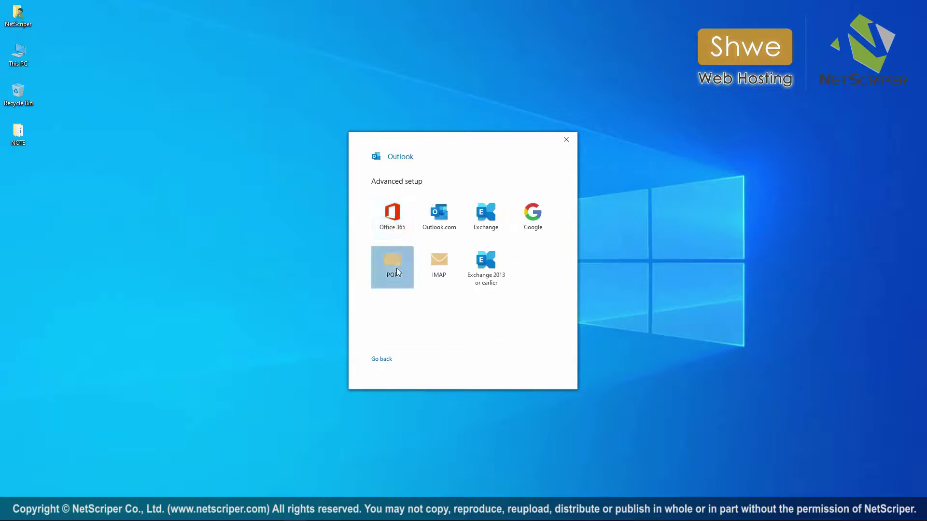
pyautogui.write('*')
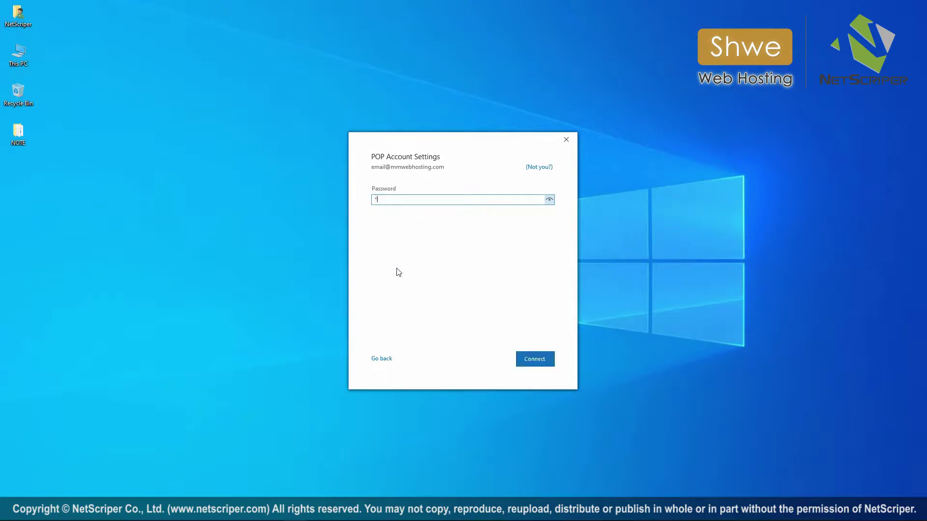
pyautogui.write('************')
pyautogui.click(527, 359)
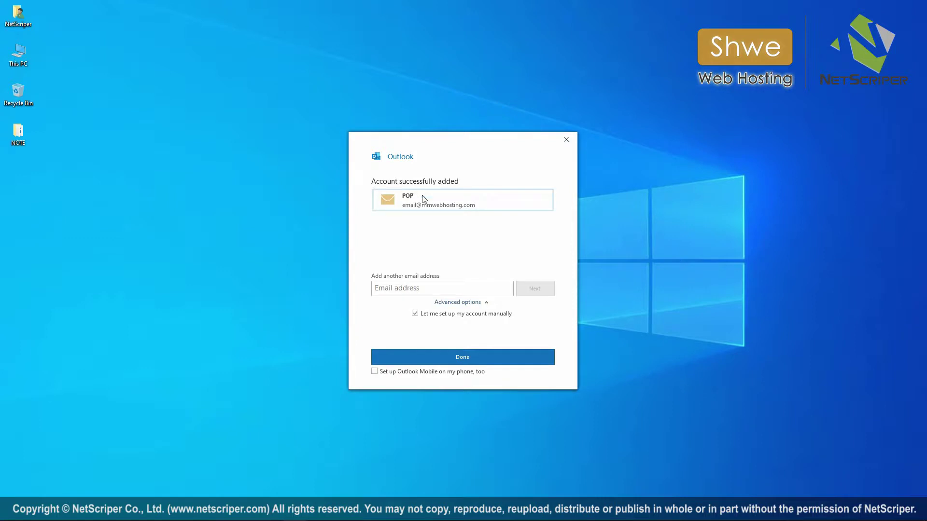
pyautogui.click(461, 359)
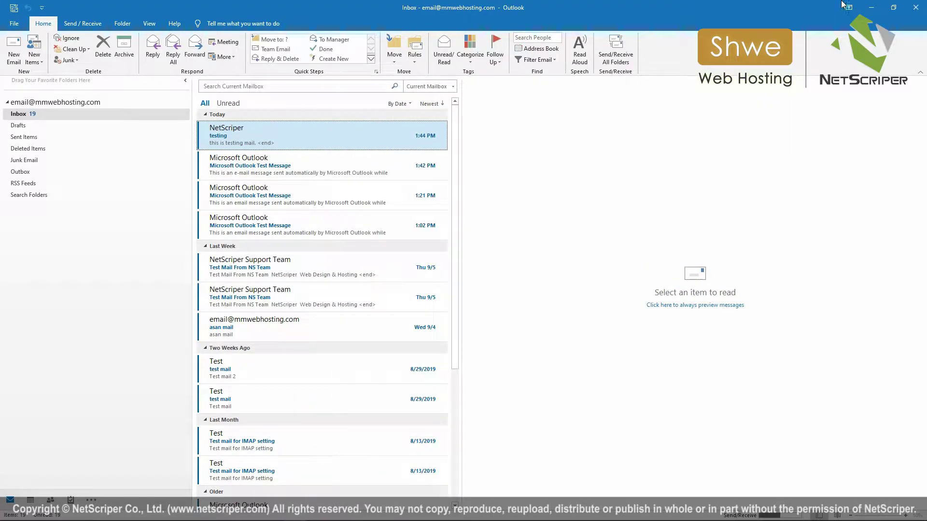
pyautogui.click(872, 10)
# Search Windows for 'control panel' and open Control Panel.
pyautogui.click(30, 513)
pyautogui.write('control')
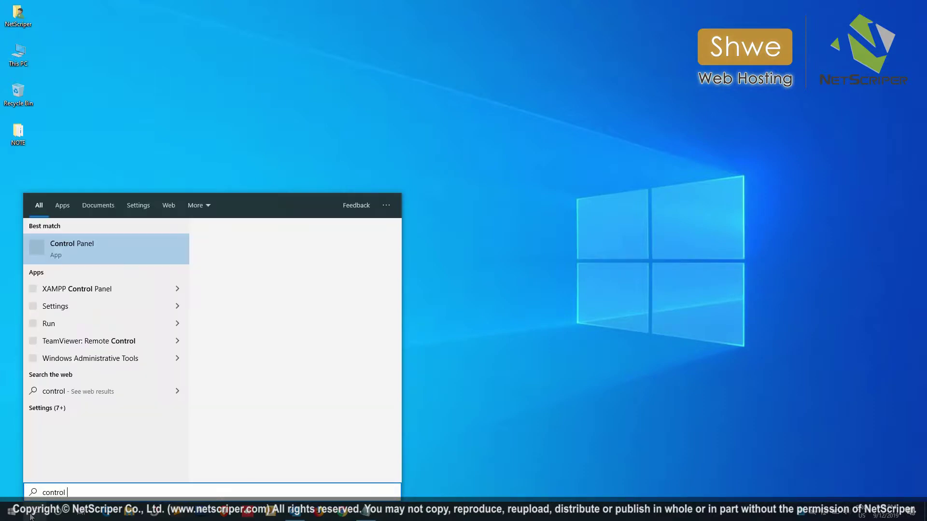
pyautogui.write(' panel')
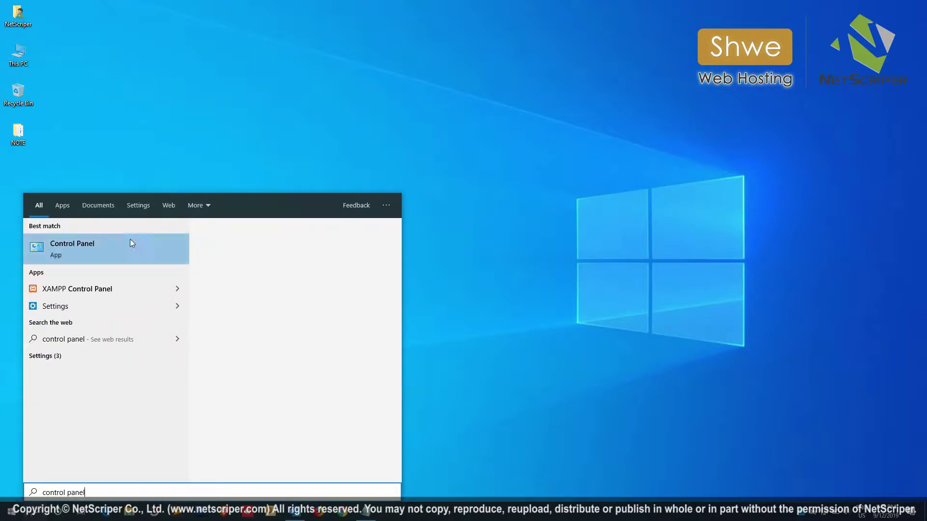
pyautogui.click(105, 245)
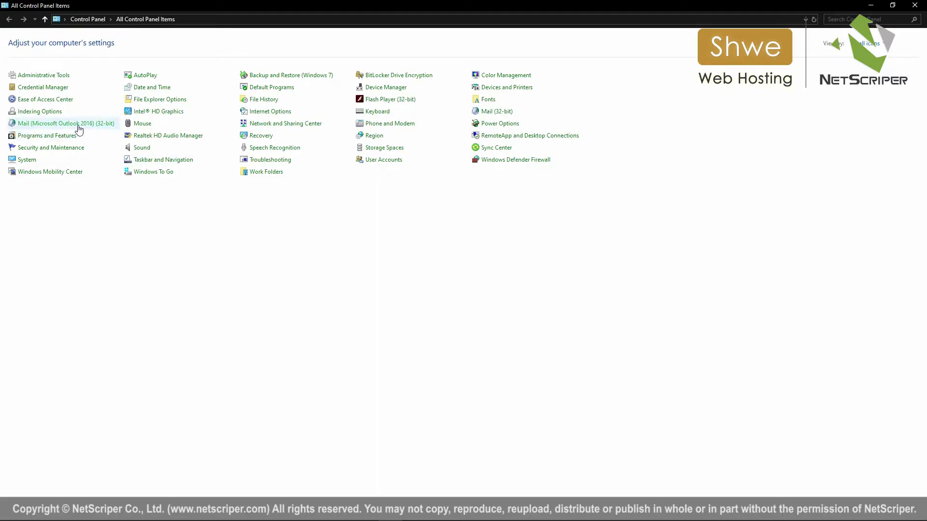
# From Mail (Outlook) Email Accounts, open the POP account in Change Account and move it aside.
pyautogui.click(78, 125)
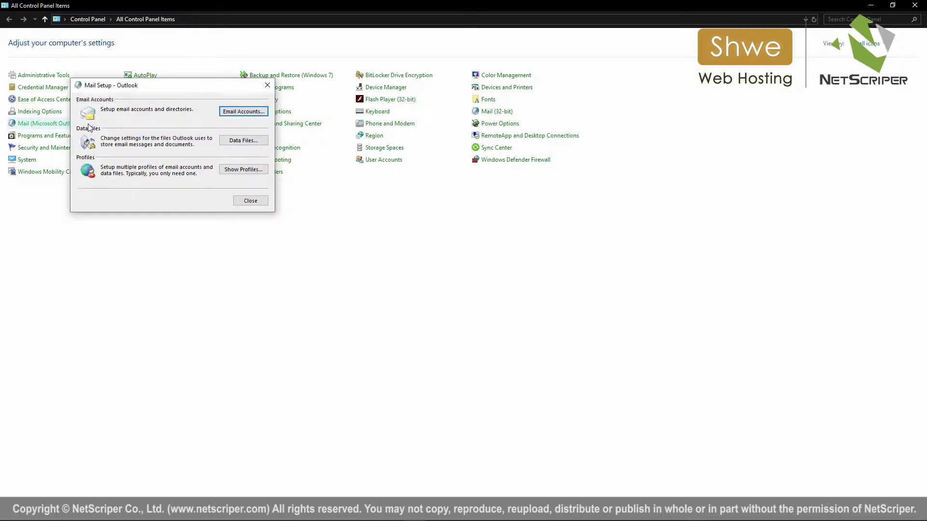
pyautogui.click(235, 112)
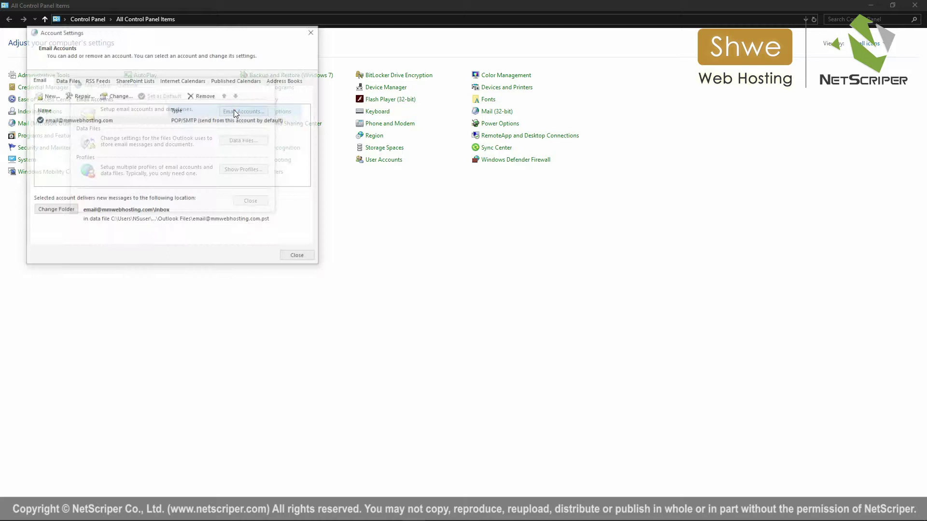
pyautogui.click(82, 124)
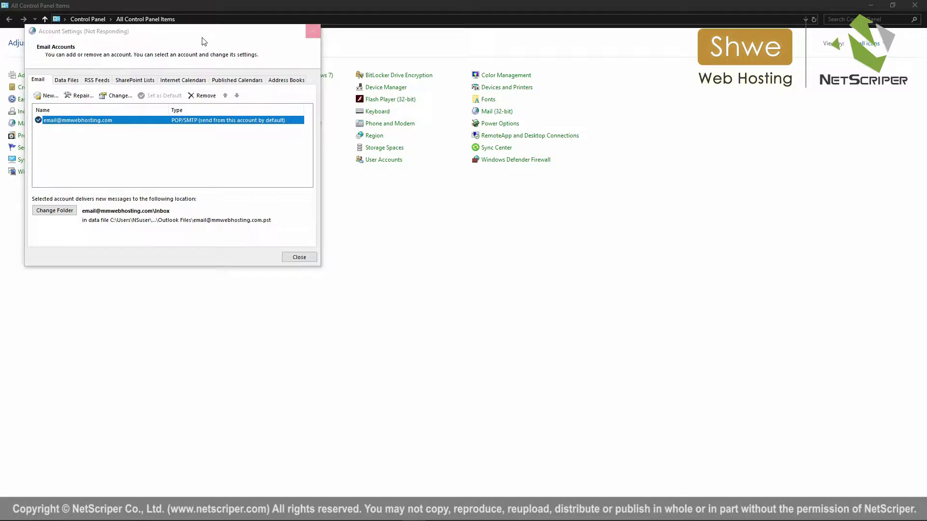
pyautogui.moveTo(198, 103); pyautogui.dragTo(404, 92)
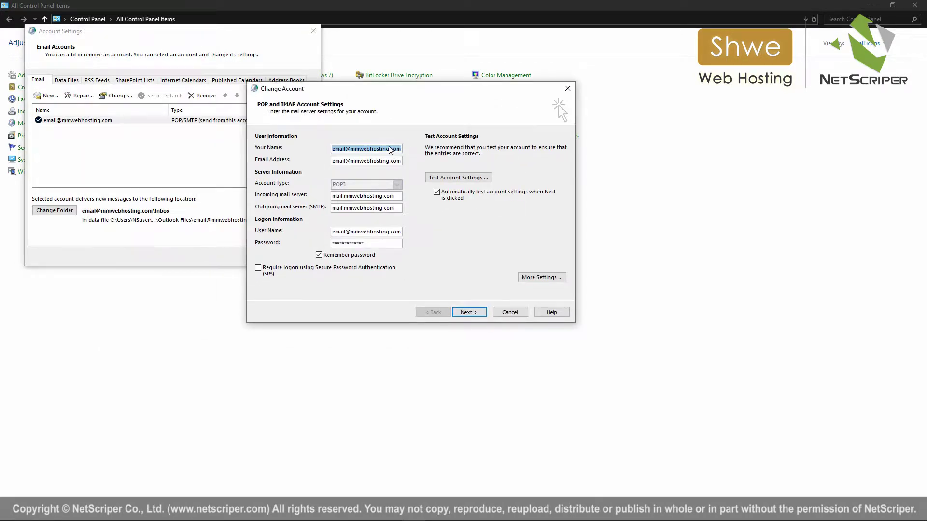
# Change Your Name to NetScriper and review the incoming server and logon user name.
pyautogui.write('NetSc')
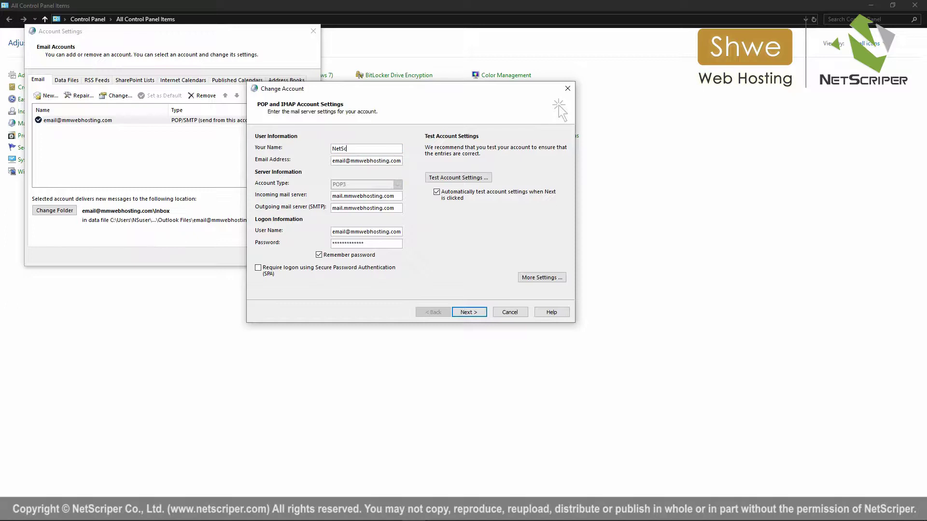
pyautogui.write('riper')
pyautogui.click(373, 196)
pyautogui.click(394, 231)
# In More Settings, require authentication for the outgoing SMTP server and view the Advanced port settings.
pyautogui.click(540, 278)
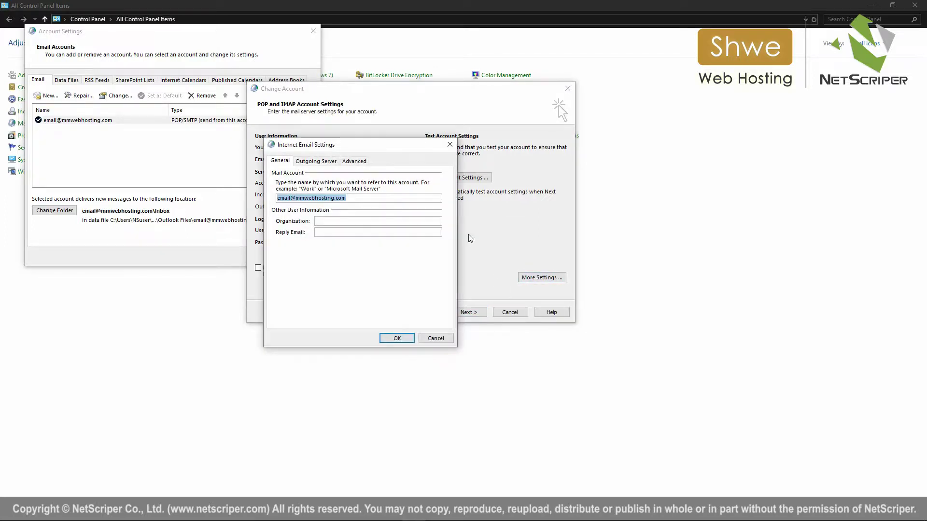
pyautogui.click(317, 160)
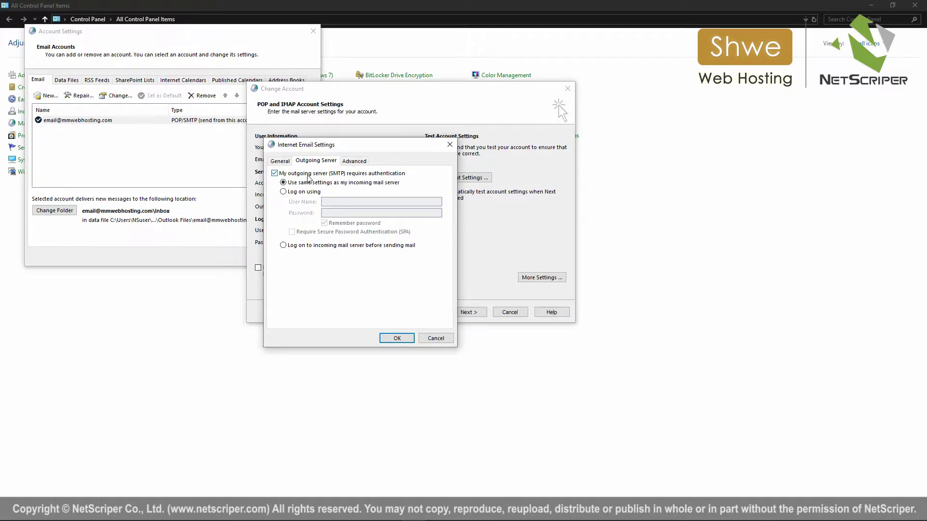
pyautogui.click(307, 174)
pyautogui.click(307, 175)
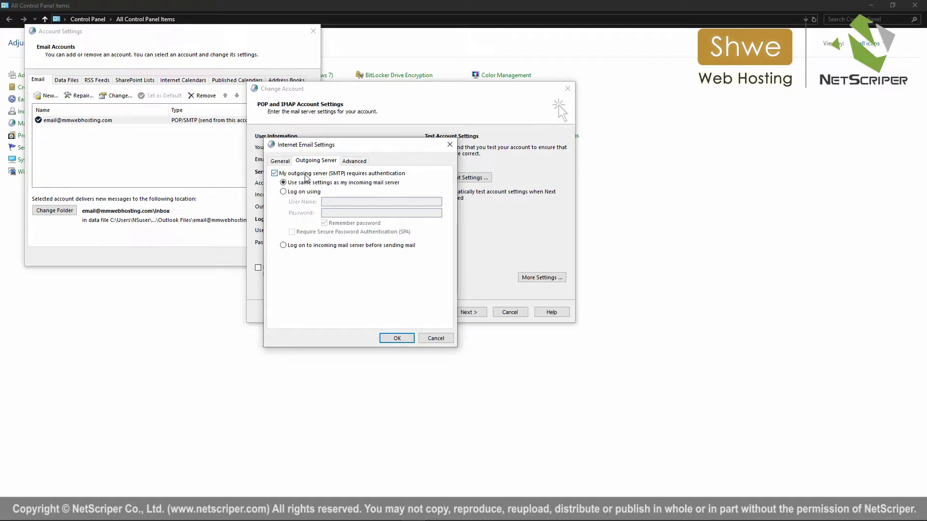
pyautogui.click(356, 162)
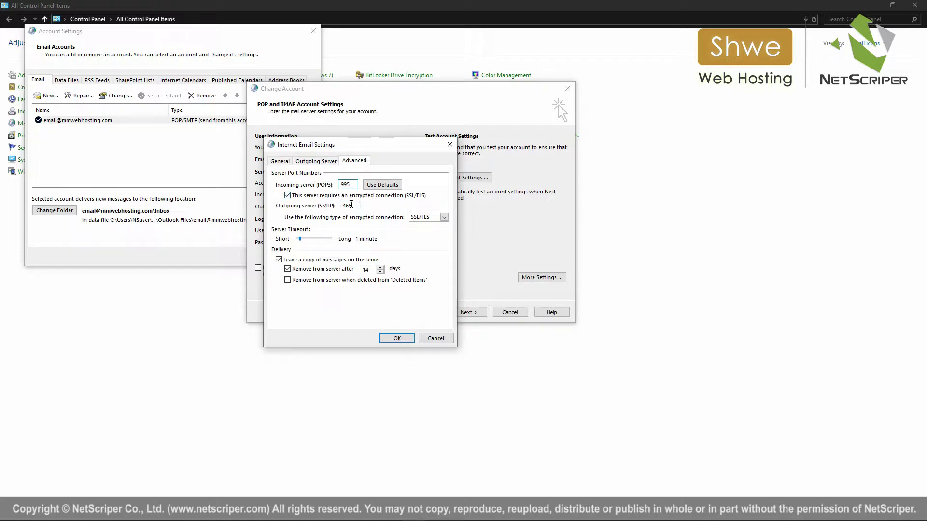
# Keep SSL/TLS encryption for the outgoing SMTP port 465.
pyautogui.click(443, 217)
pyautogui.click(437, 221)
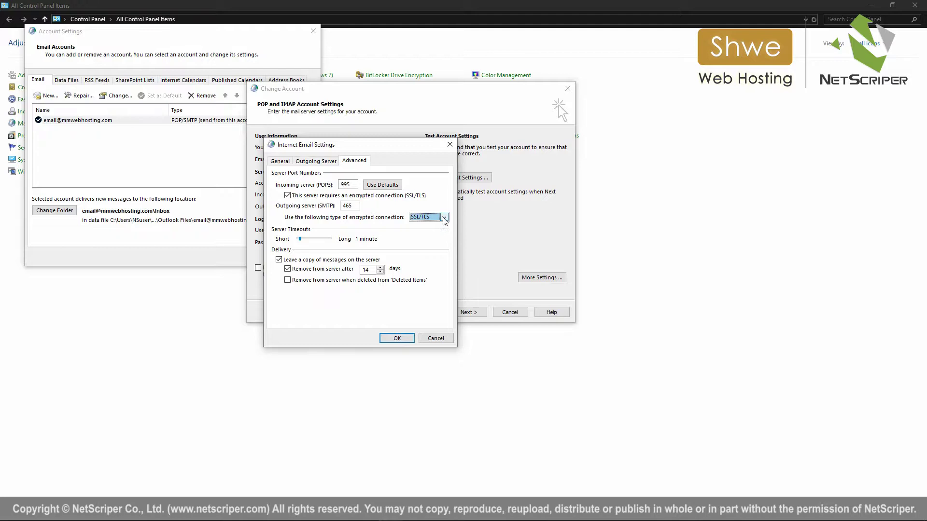
# Leave a copy of messages on the server and untick 'Remove from server after 14 days'.
pyautogui.click(319, 261)
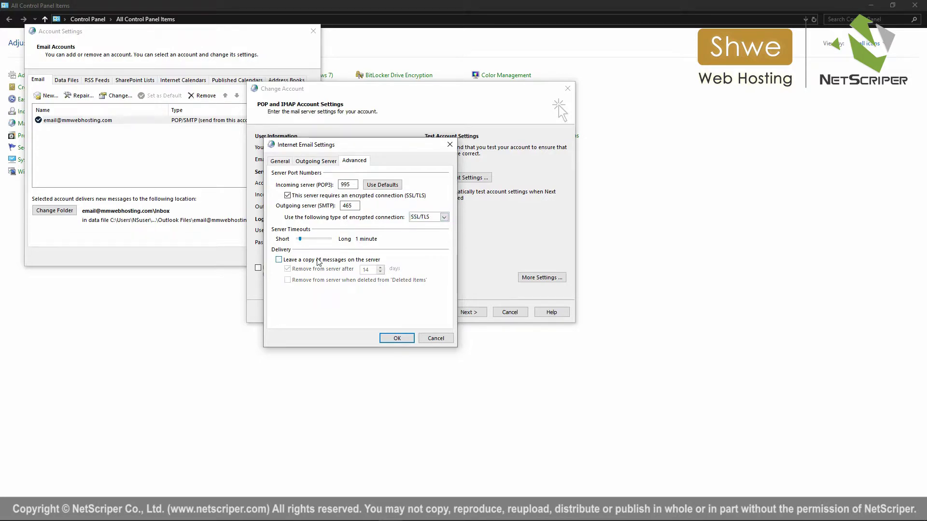
pyautogui.click(318, 261)
pyautogui.click(316, 269)
pyautogui.click(315, 261)
pyautogui.click(313, 261)
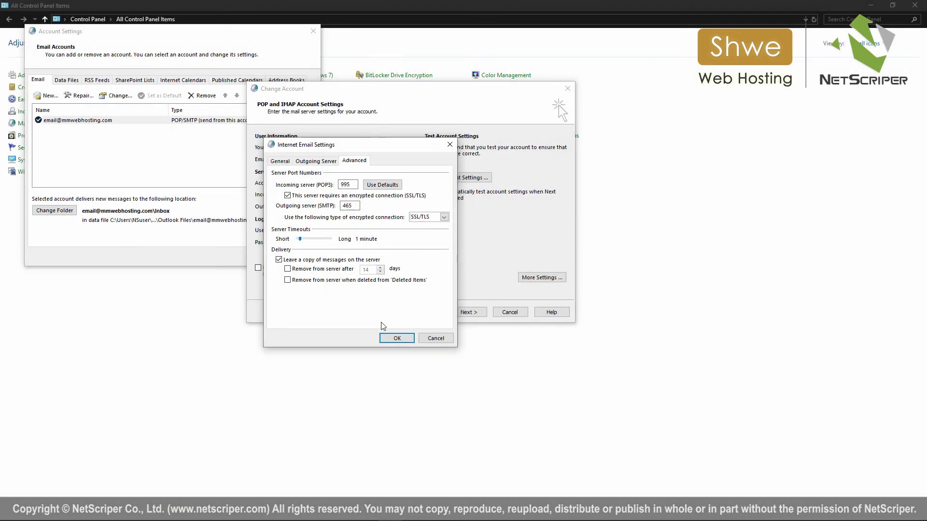
# Apply the advanced settings and run Test Account Settings until POP3 logon and test message complete.
pyautogui.click(394, 339)
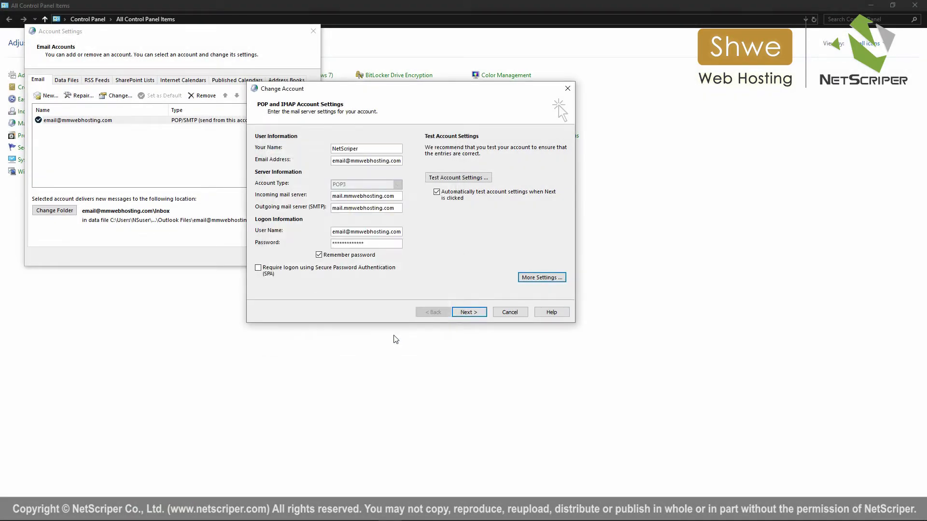
pyautogui.click(469, 312)
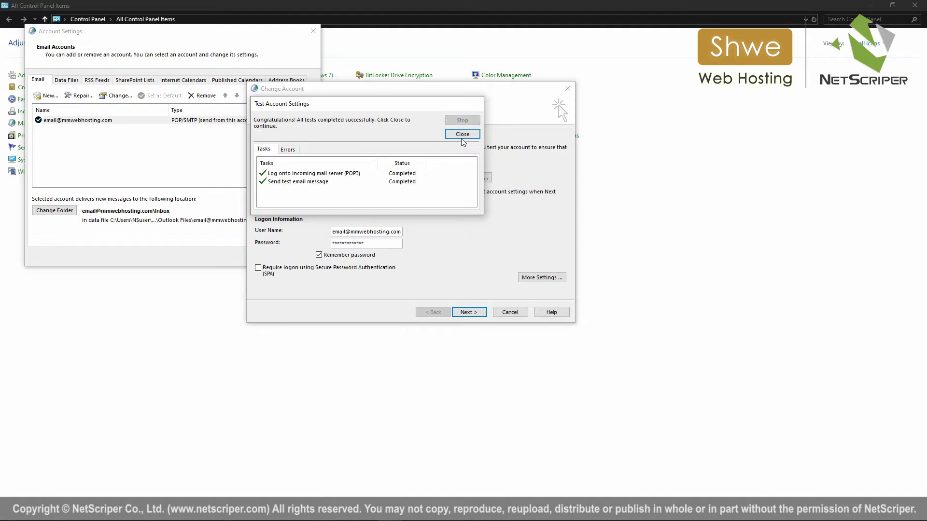
# Dismiss the passed test results and apply the POP account changes.
pyautogui.click(462, 135)
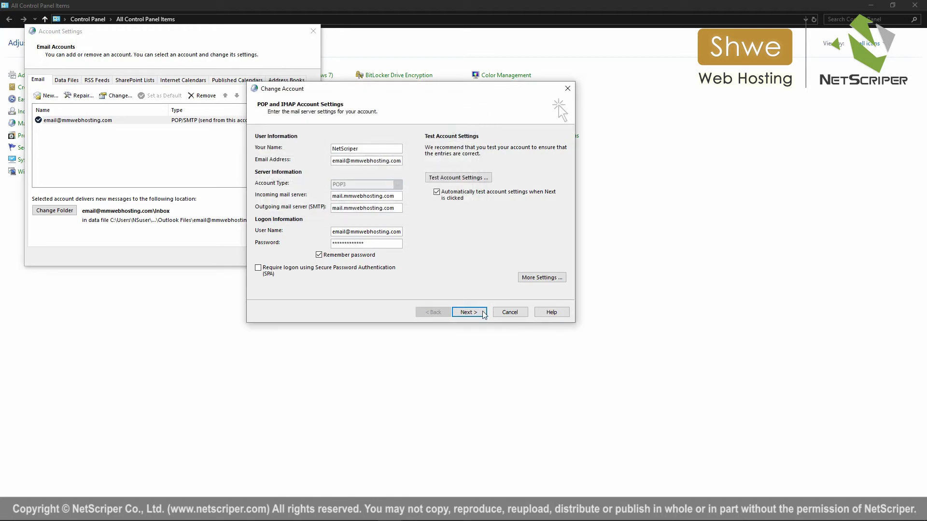
pyautogui.click(468, 313)
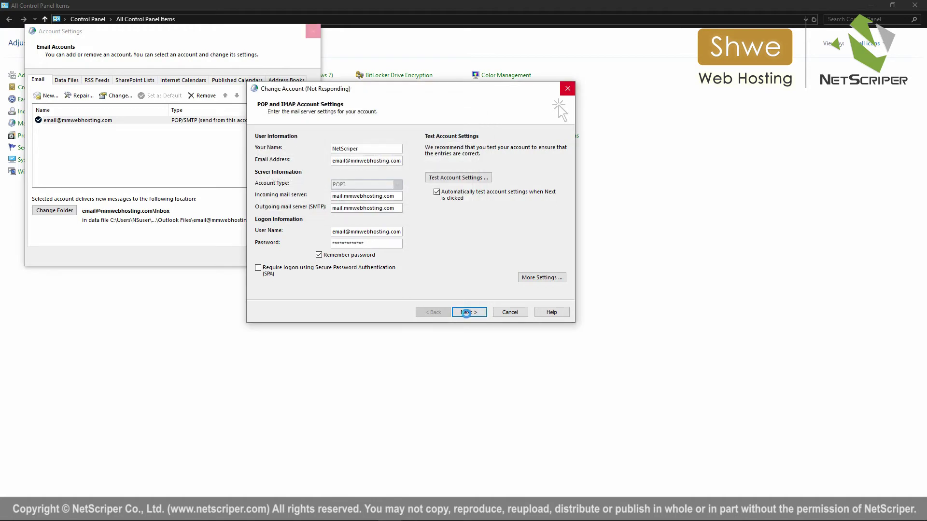